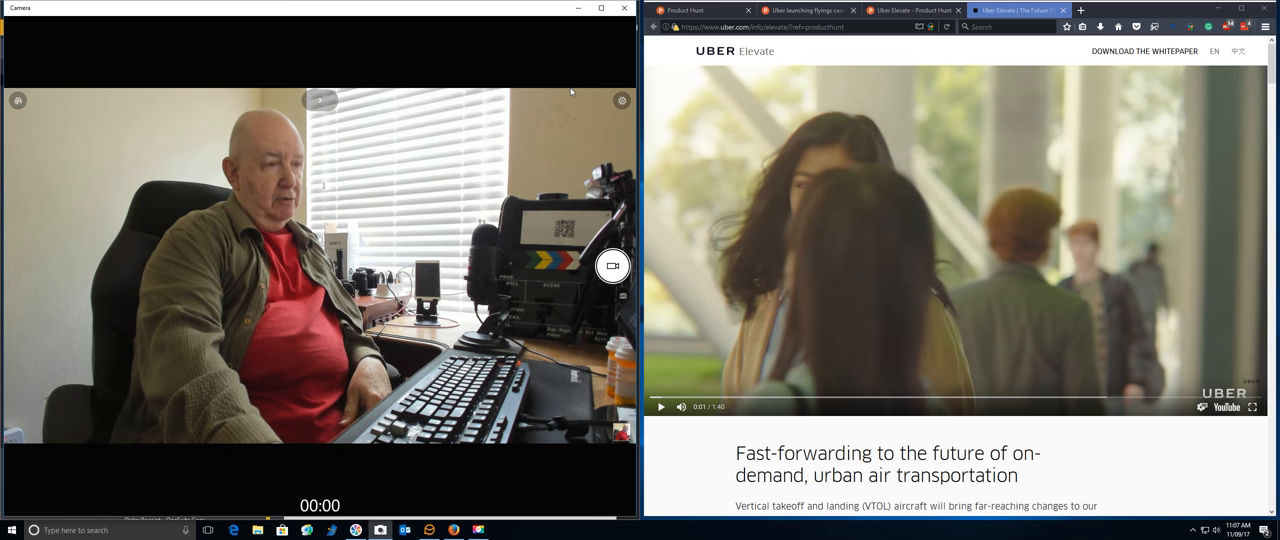
Hide the webcam view, then minimize eM Client to show the desktop beside the browser.
click(579, 9)
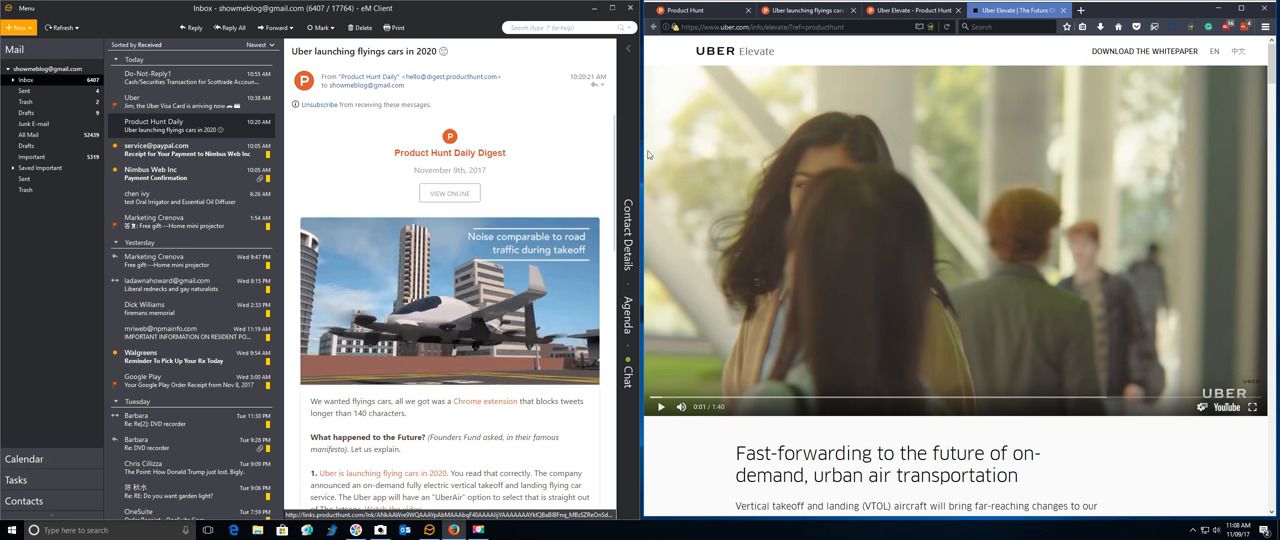
click(594, 7)
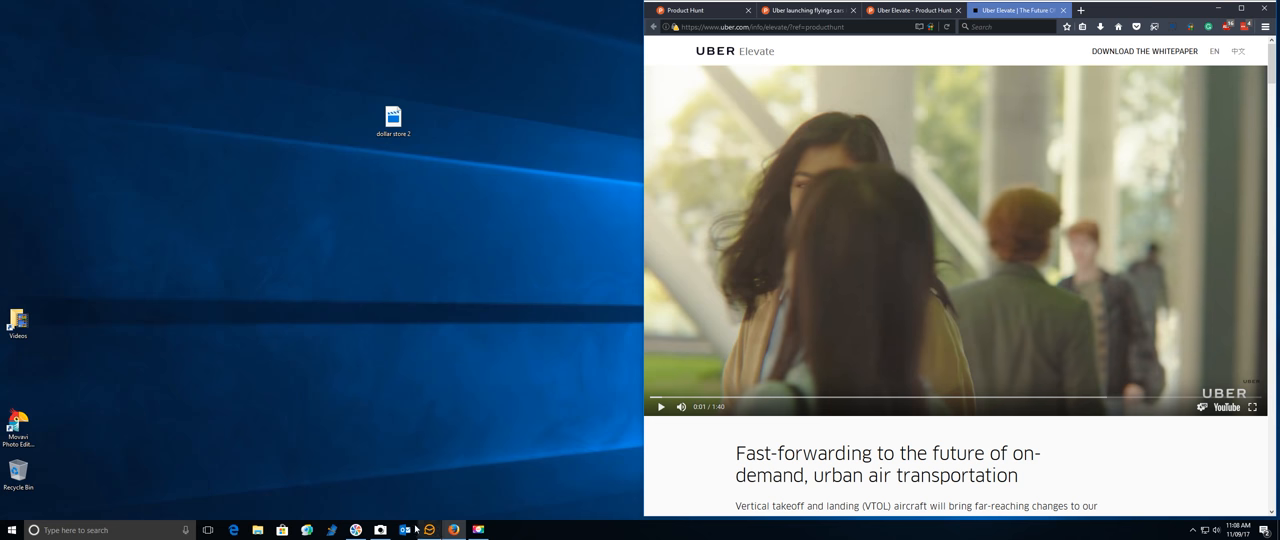
Restore the Camera view beside the browser and switch to the Uber Elevate Product Hunt page.
click(380, 528)
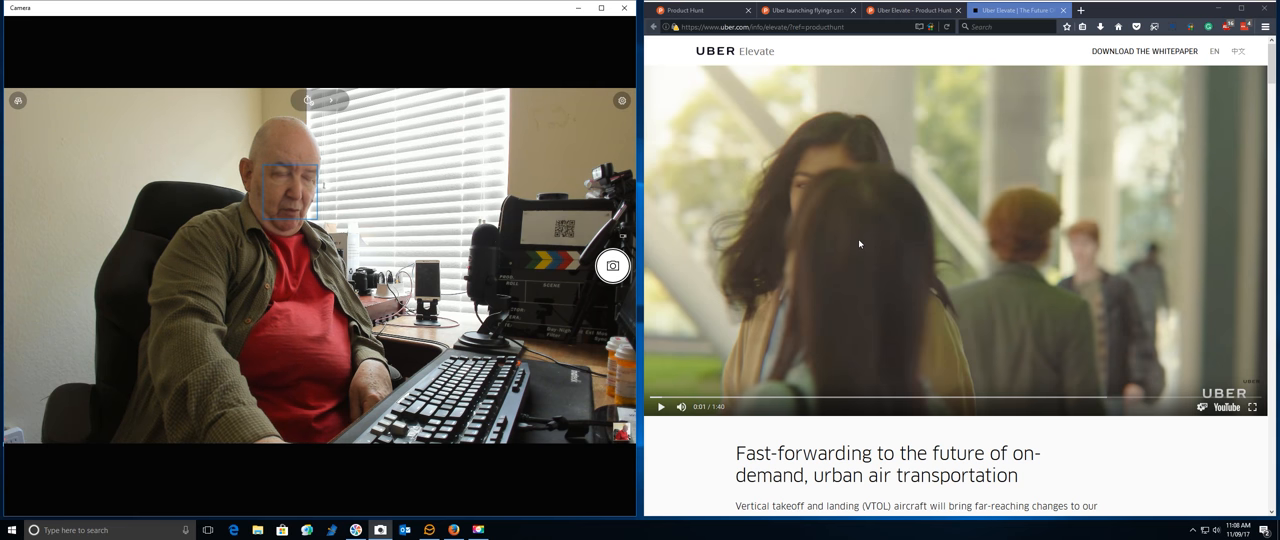
scroll(856, 243, down, 3)
scroll(860, 244, down, 2)
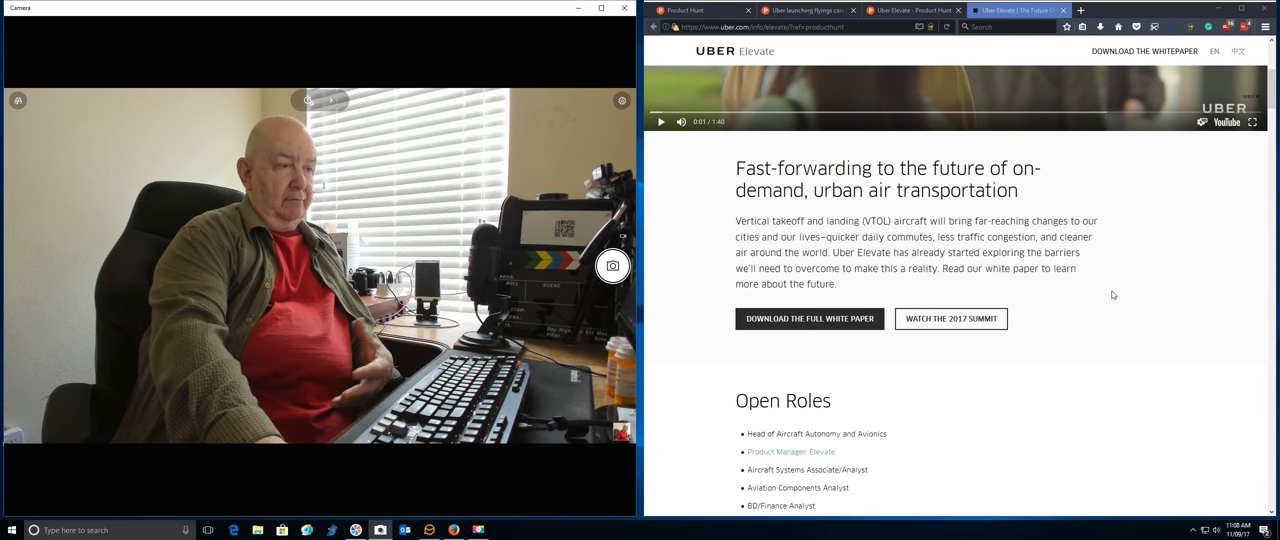
scroll(1098, 291, up, 4)
scroll(1098, 291, up, 1)
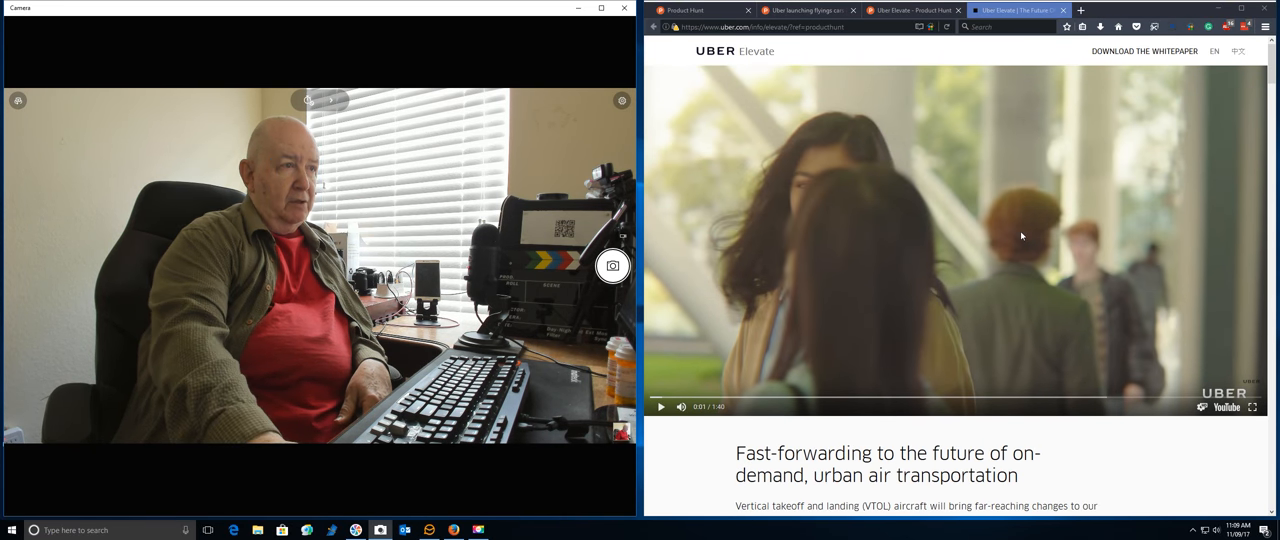
click(911, 11)
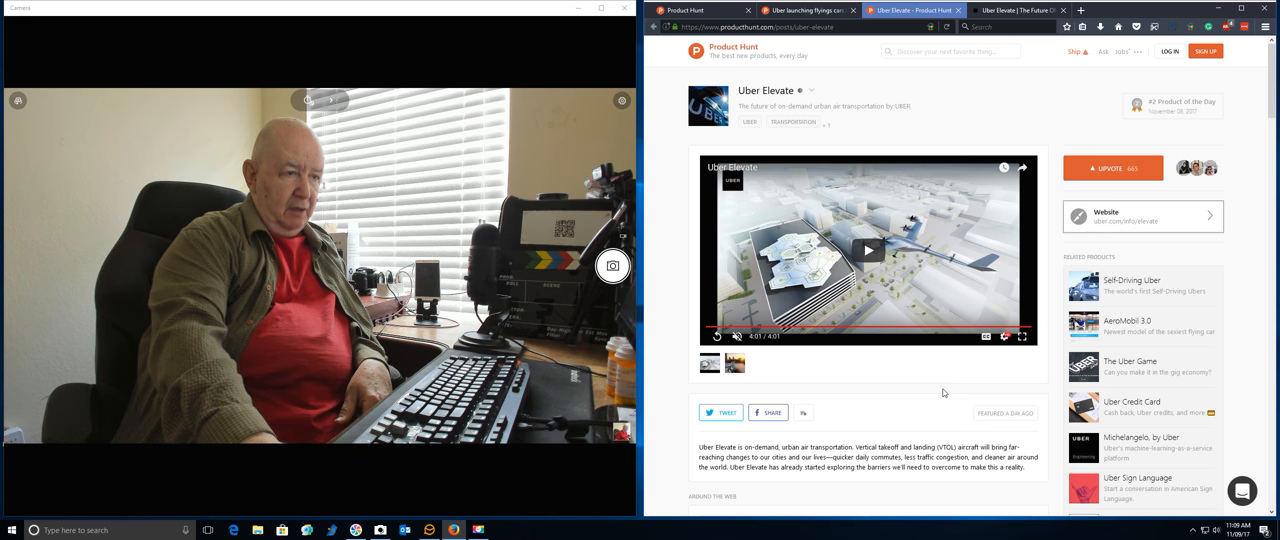
scroll(942, 392, down, 3)
scroll(942, 393, down, 2)
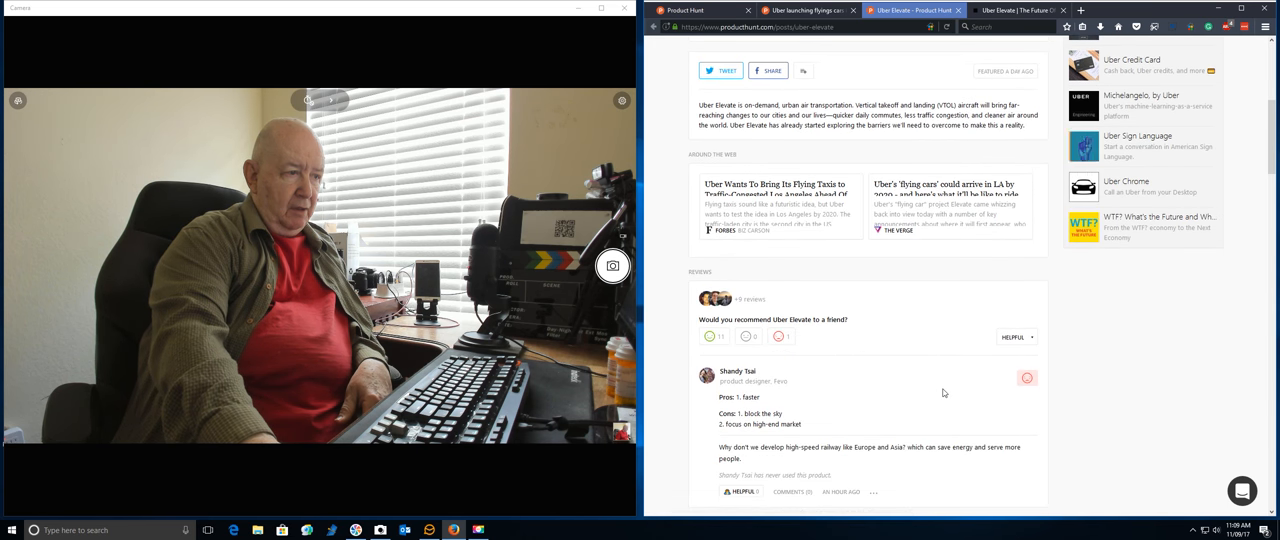
scroll(942, 393, up, 2)
scroll(942, 393, up, 3)
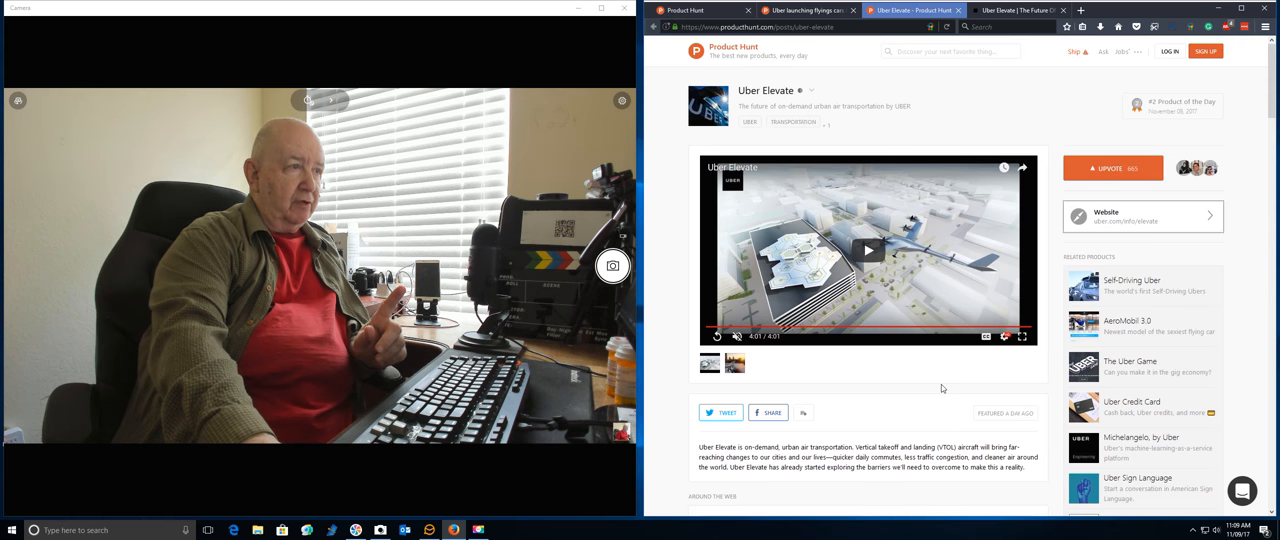
Flip through the newsletter, Product Hunt home and Uber Elevate post, landing on the official Uber Elevate site.
click(812, 12)
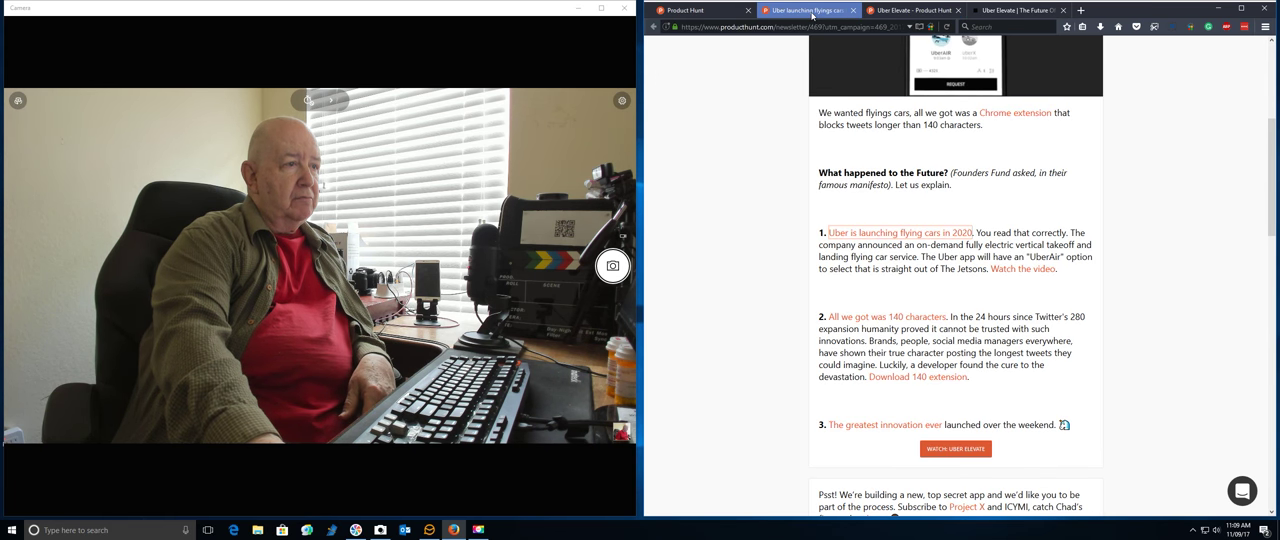
click(712, 16)
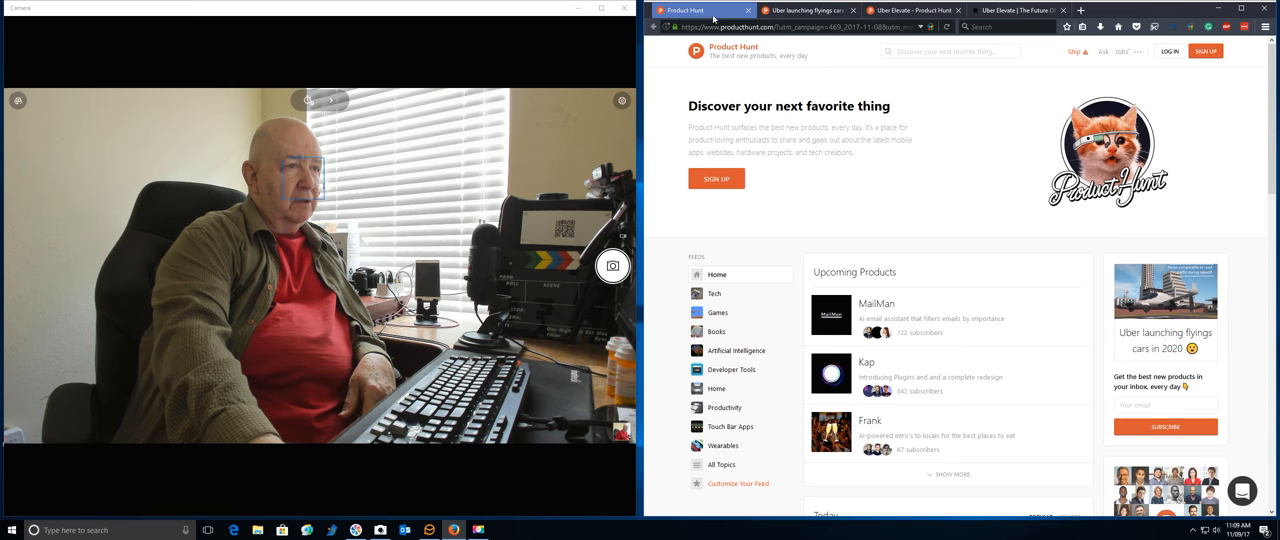
click(812, 11)
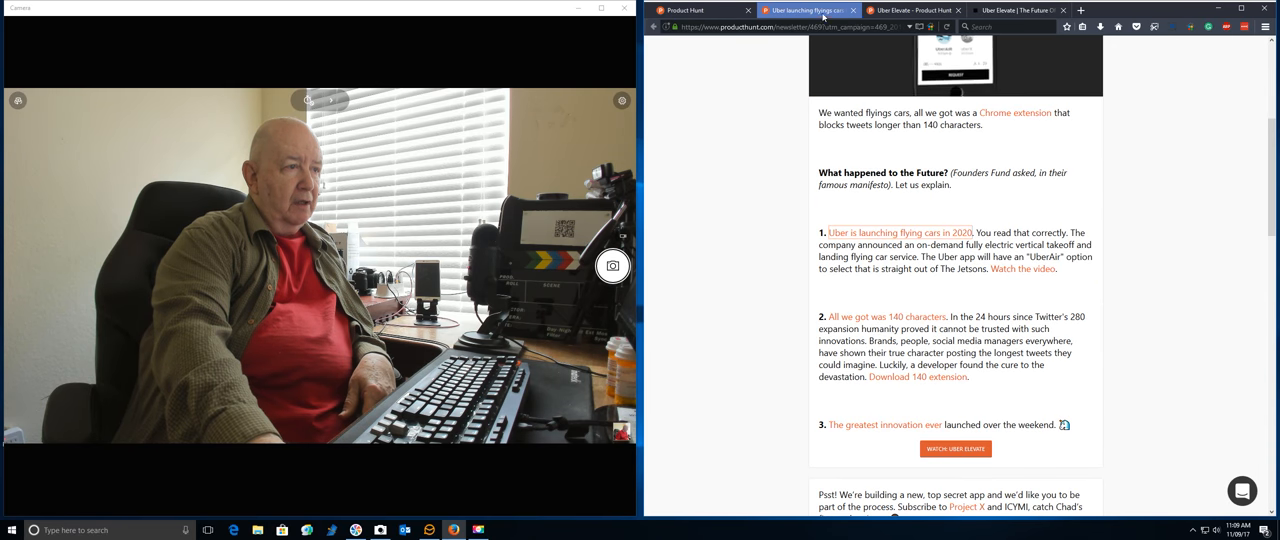
click(902, 12)
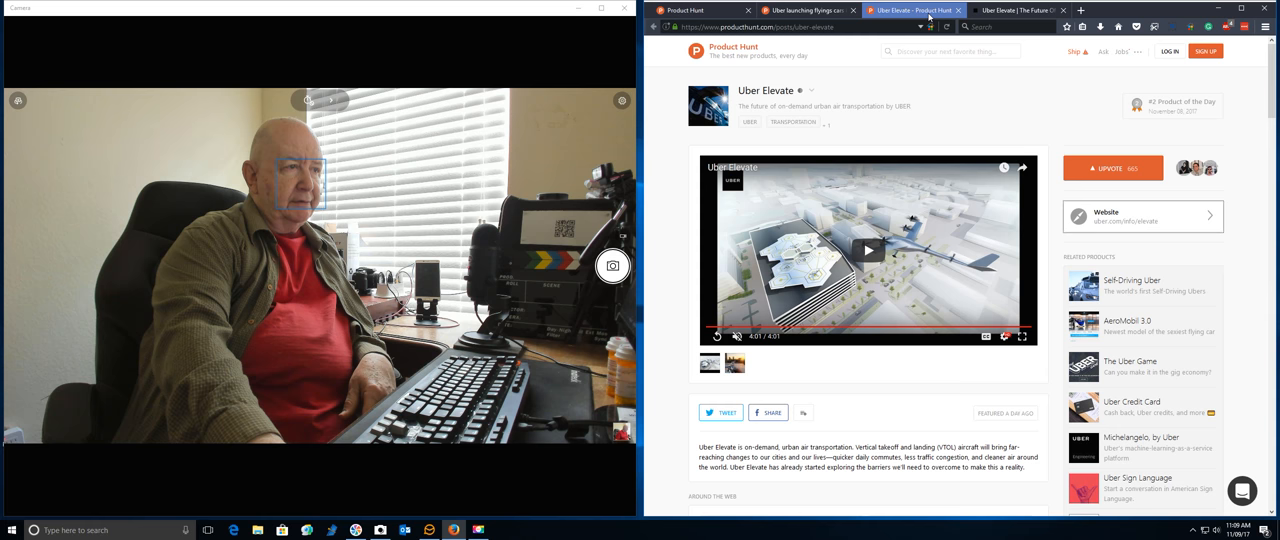
click(999, 12)
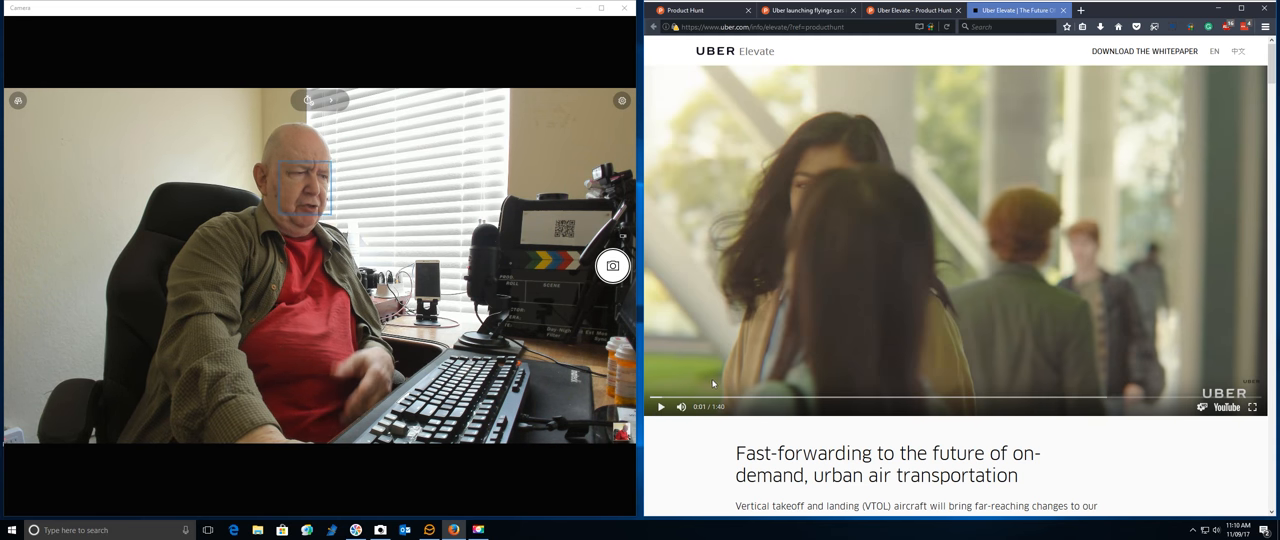
Start the embedded Uber Elevate promotional video on the official site.
click(660, 408)
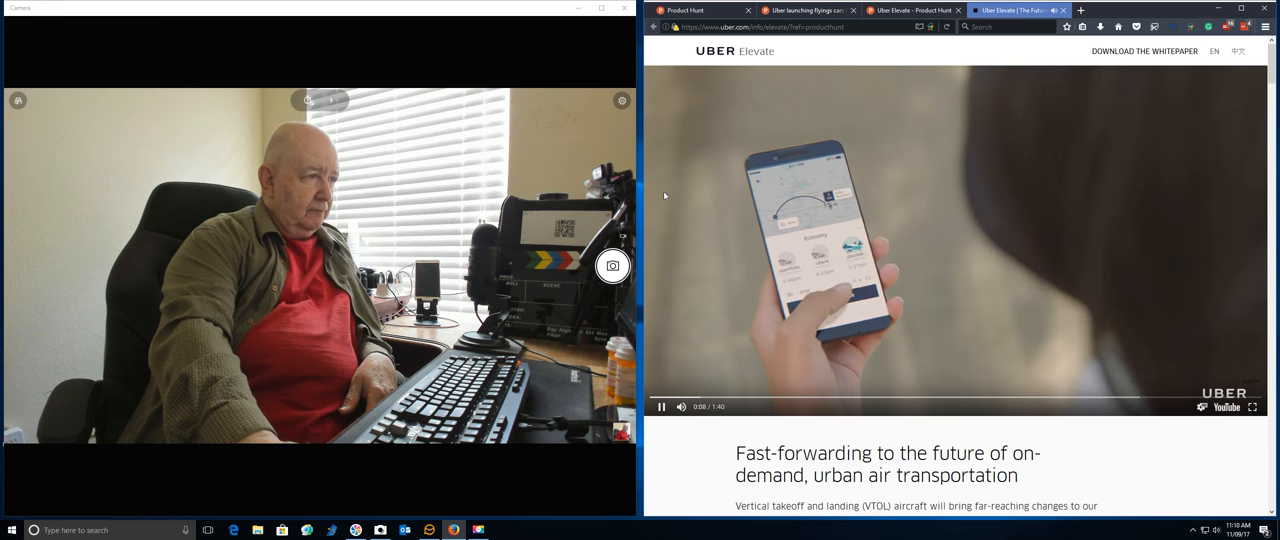
Switch the Windows Camera app from photo to video mode while the promo keeps playing.
click(620, 234)
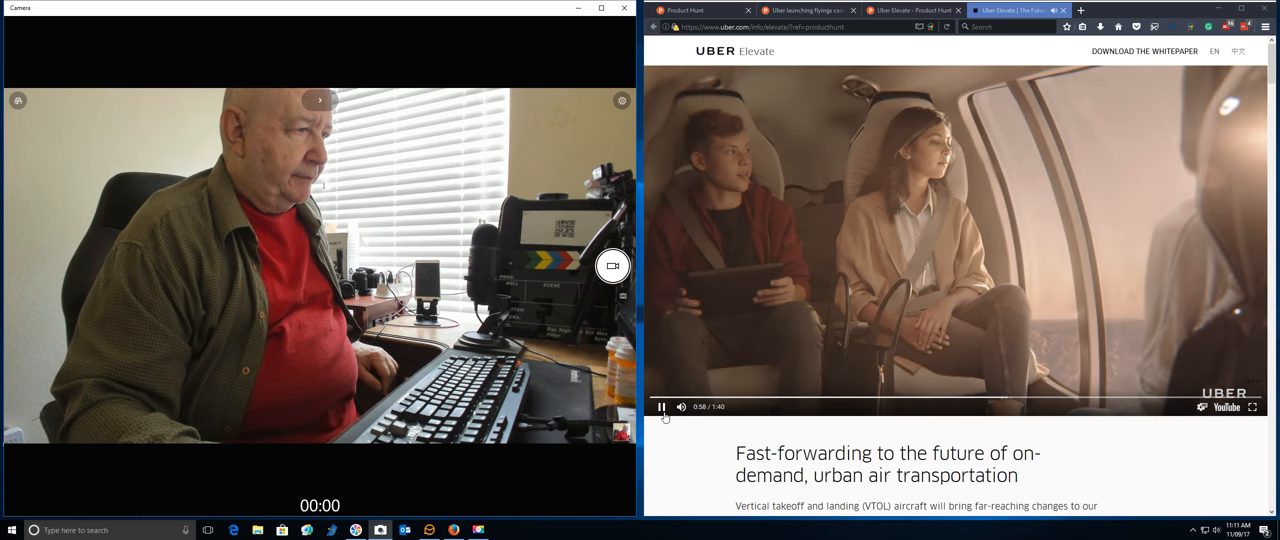
Pause the Uber Elevate promo video at about 0:59 of 1:40.
click(661, 407)
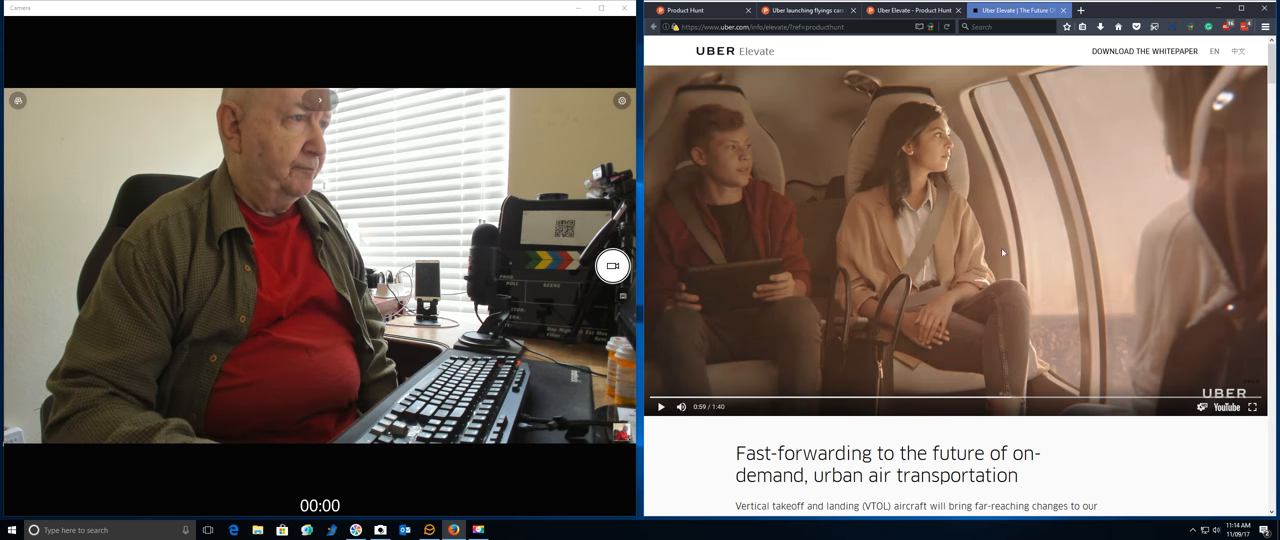
Return to the Uber Elevate Product Hunt page to let its video run to 4:01.
click(895, 13)
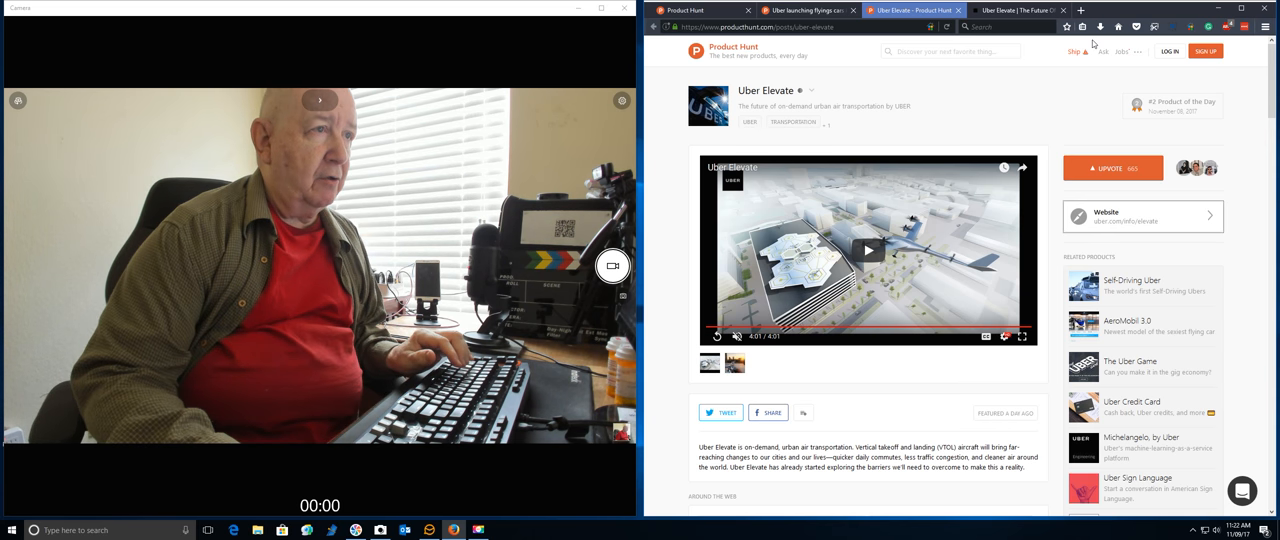
Open a new tab and go to the CNN website.
click(1080, 11)
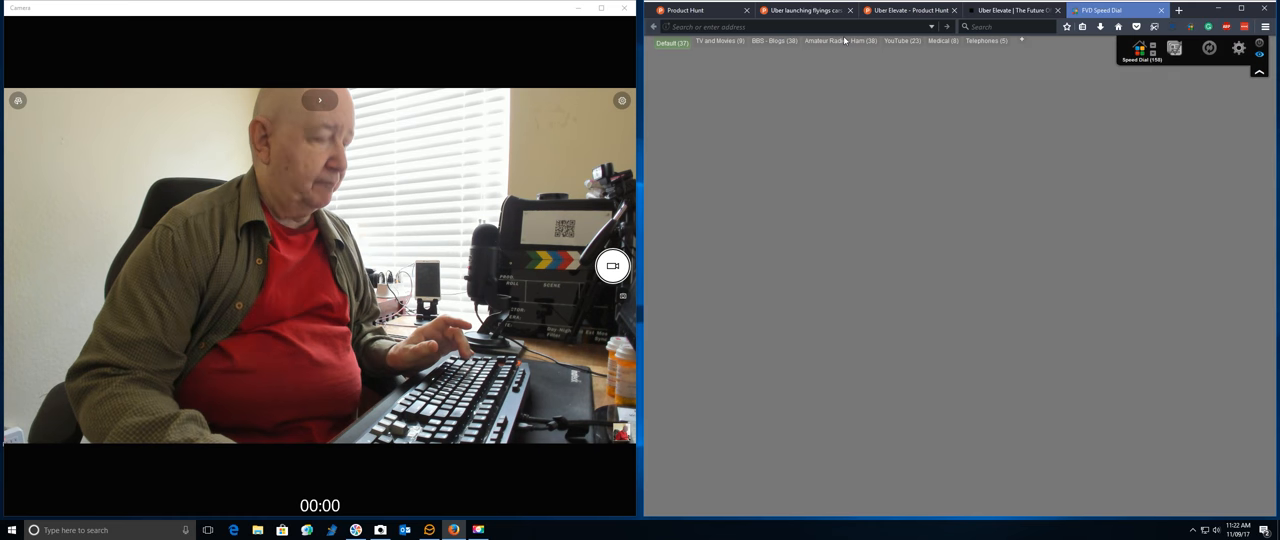
text(cnn.com/)
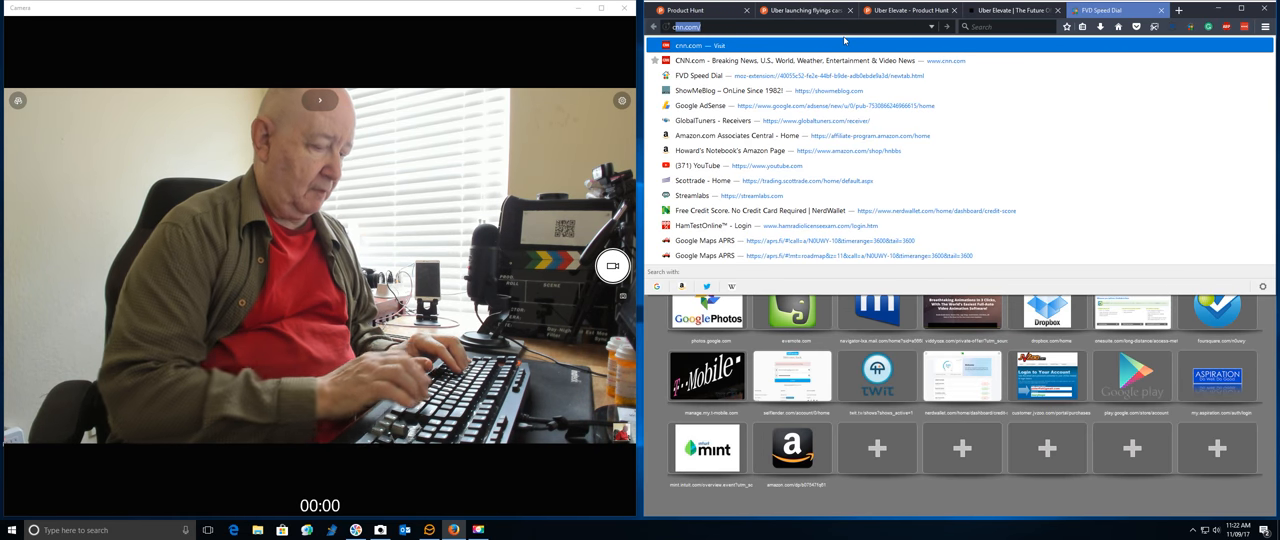
key(Return)
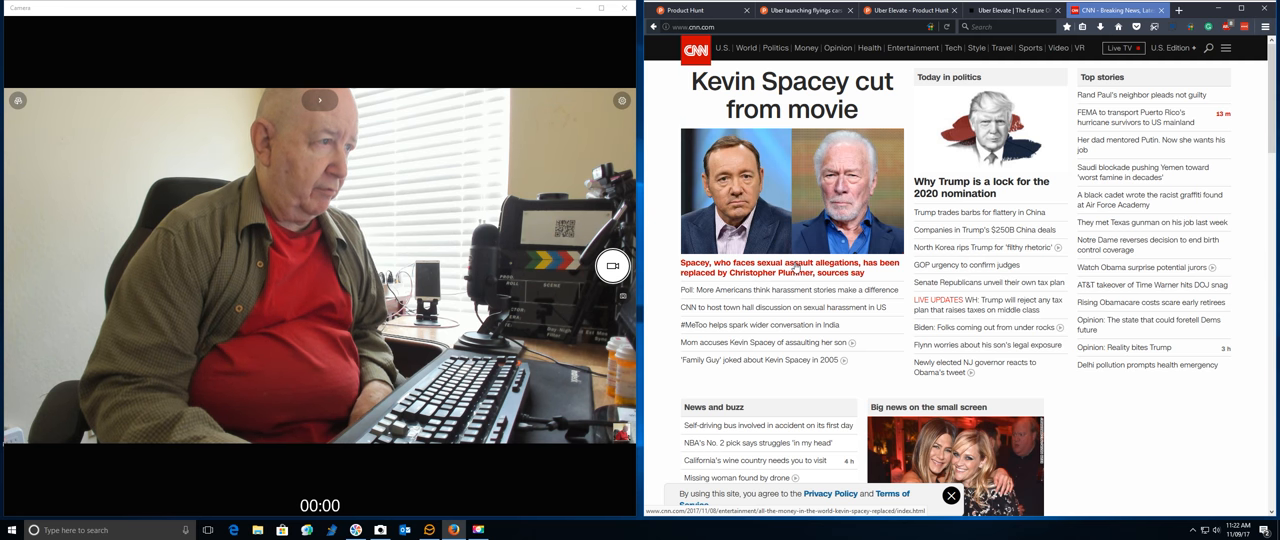
click(796, 268)
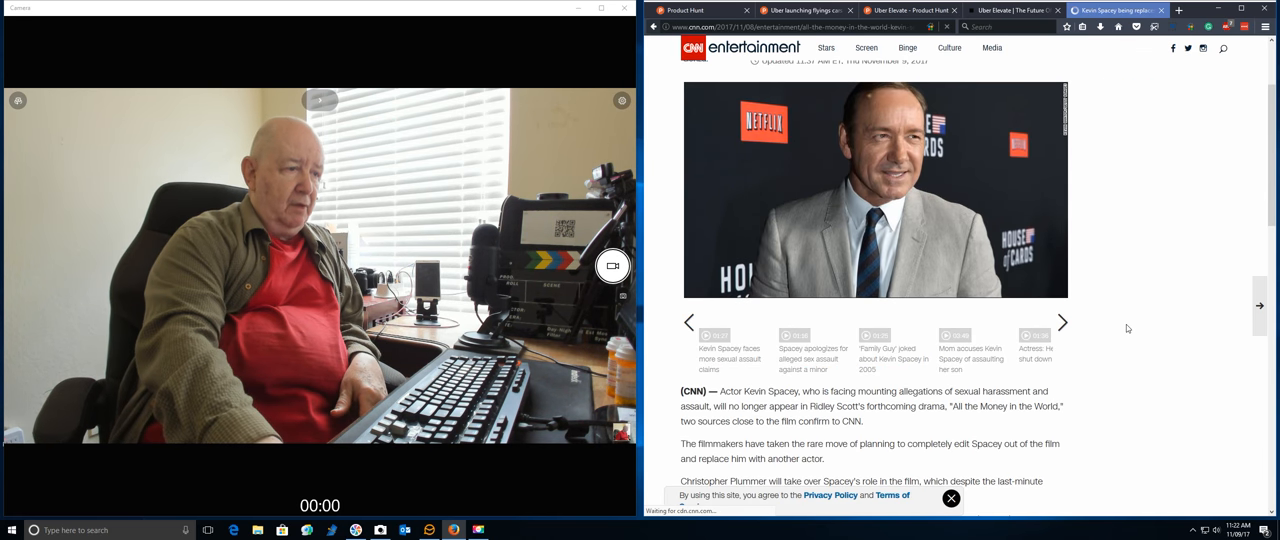
scroll(1127, 327, down, 5)
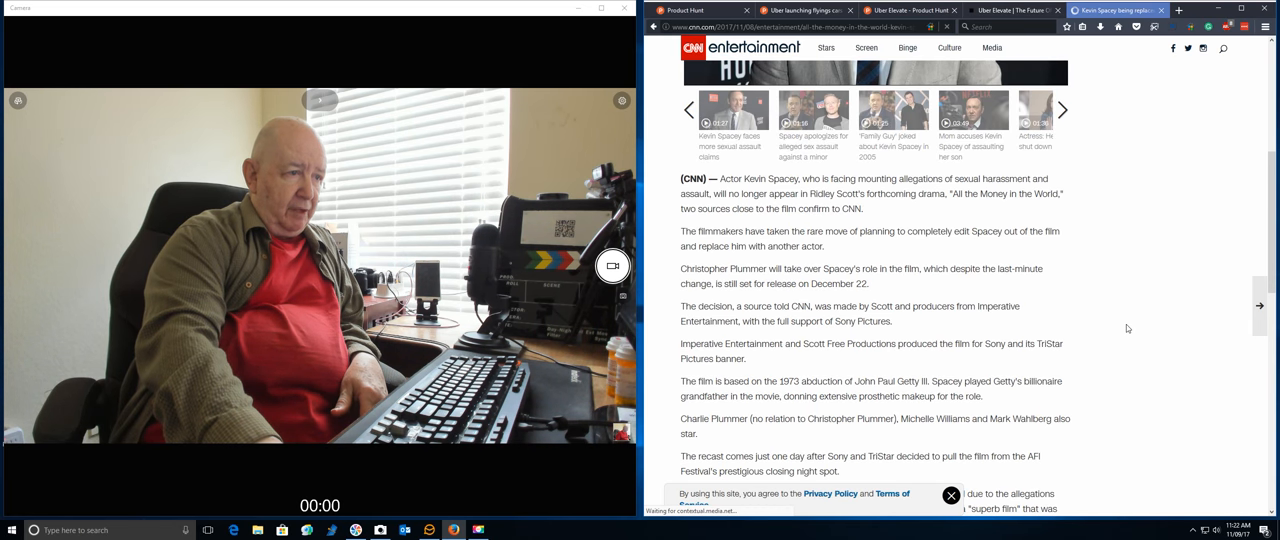
scroll(1126, 327, down, 3)
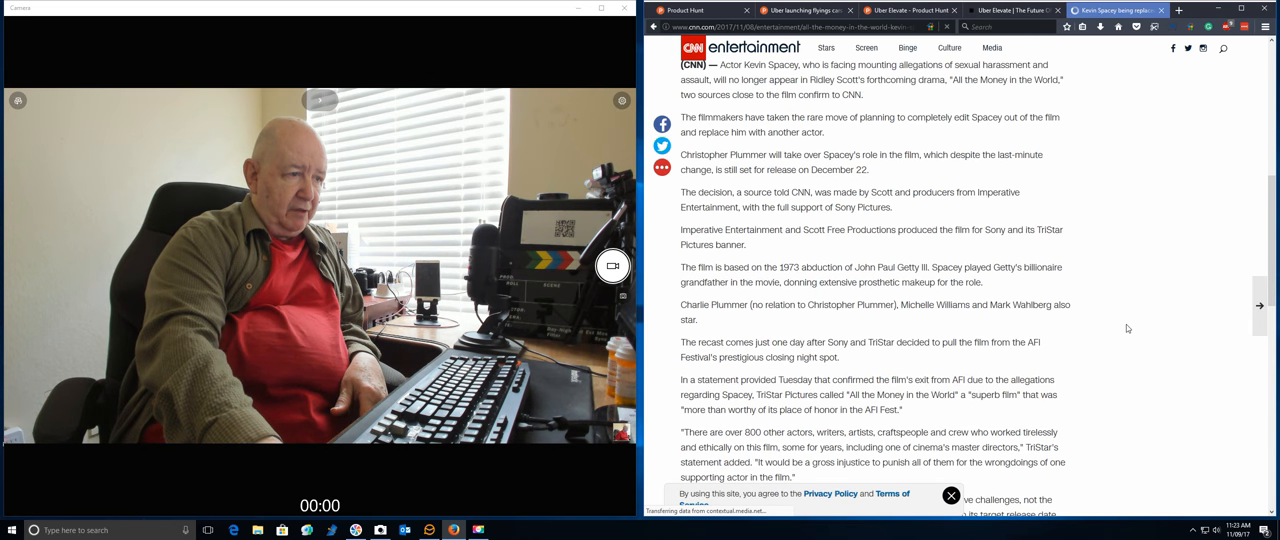
scroll(1126, 327, down, 1)
scroll(1126, 327, down, 1)
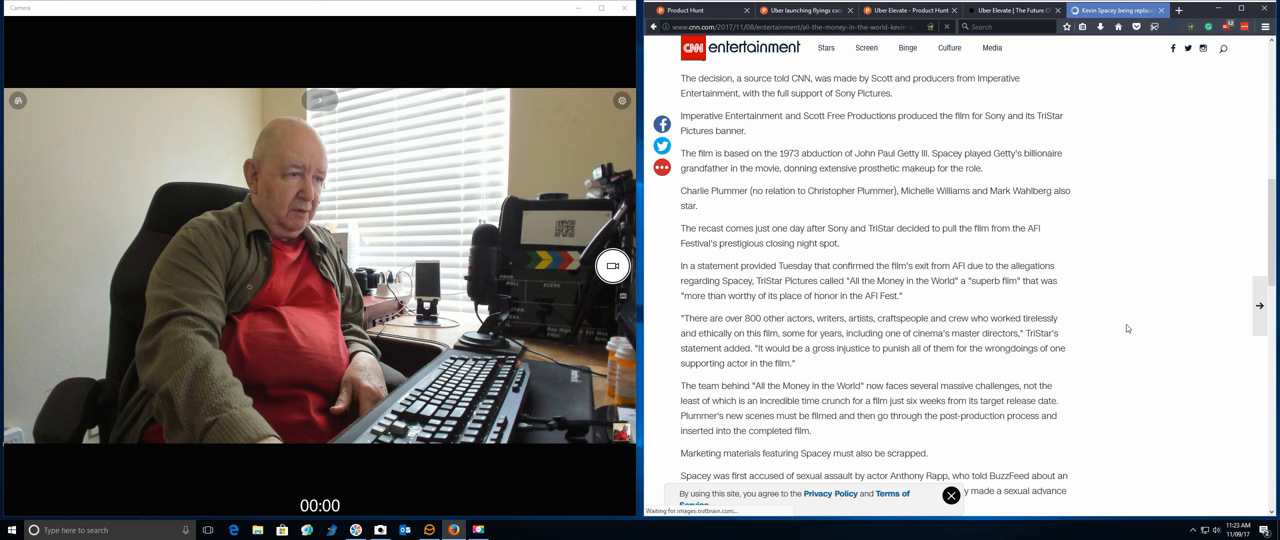
scroll(1126, 327, down, 2)
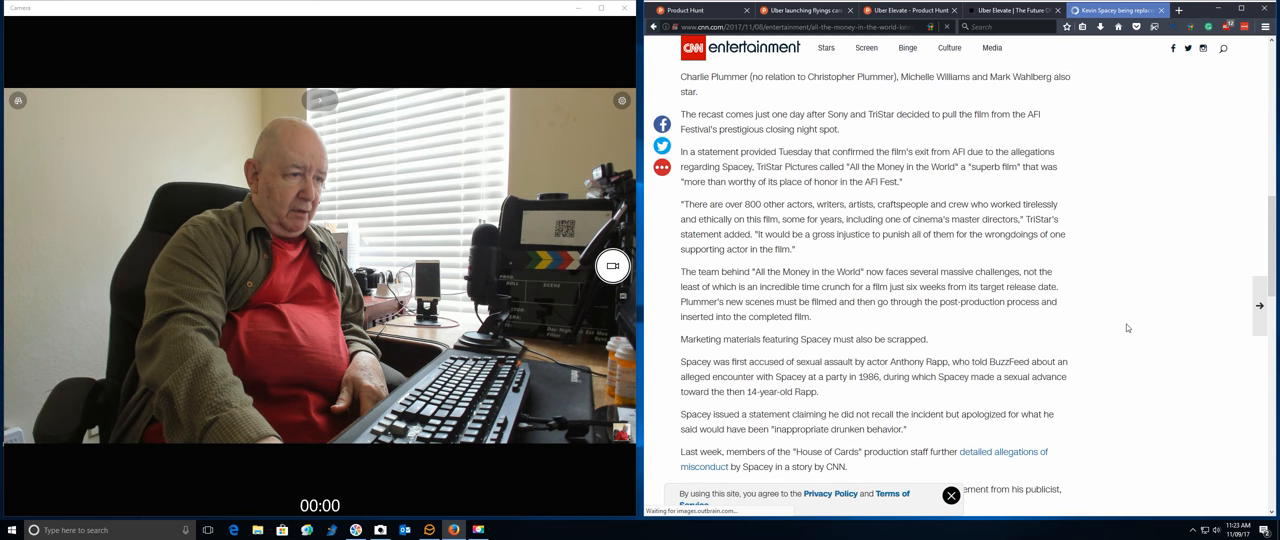
scroll(1126, 327, down, 1)
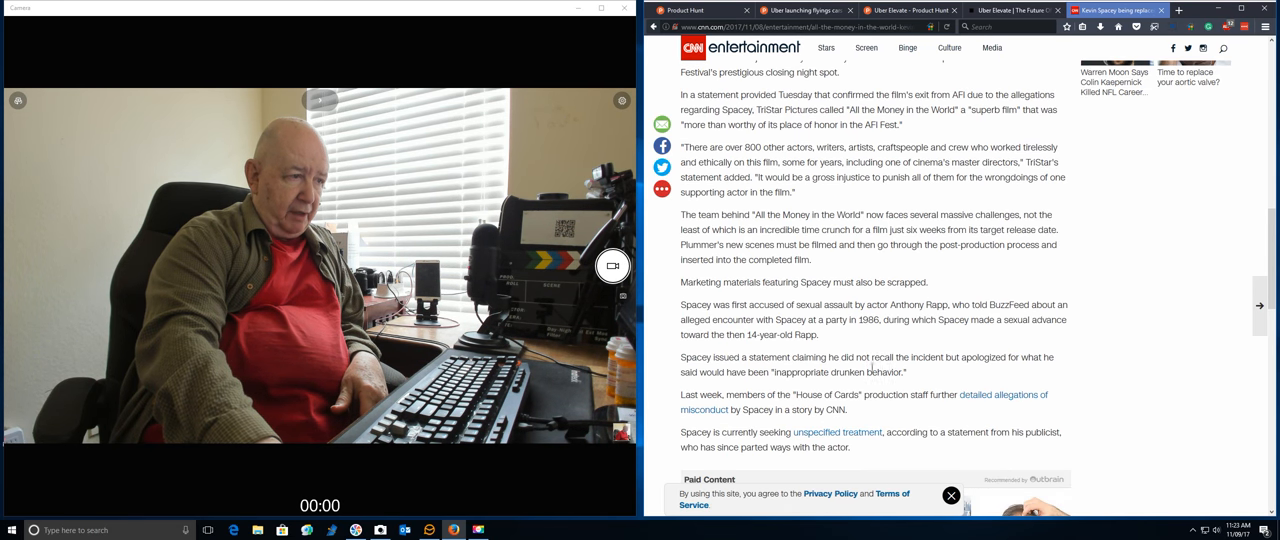
scroll(1075, 329, up, 3)
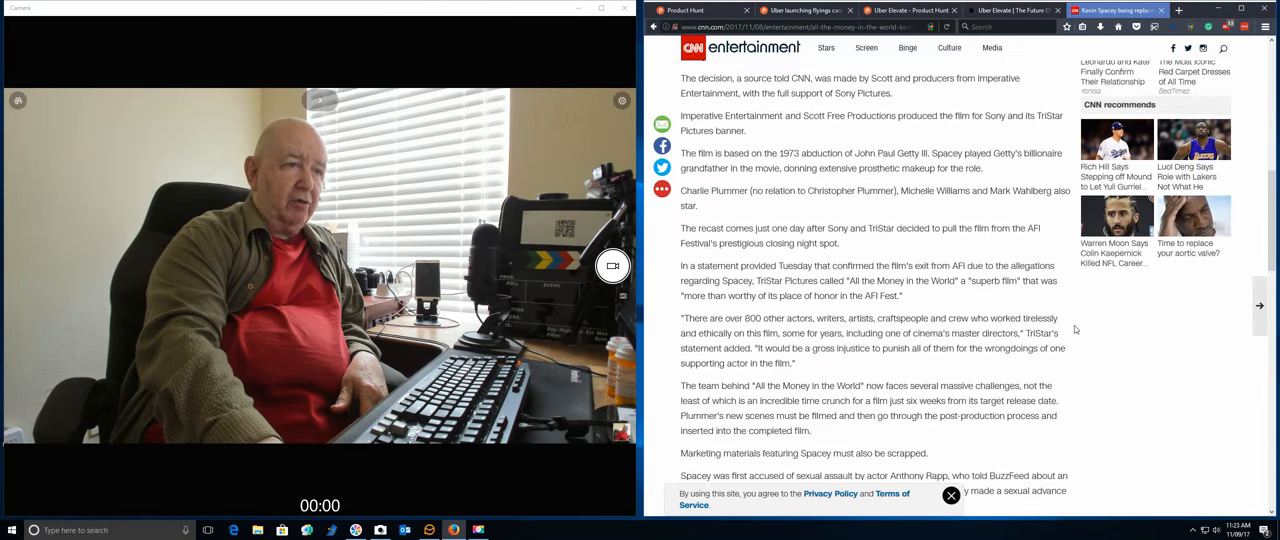
scroll(1075, 329, up, 3)
scroll(900, 350, up, 4)
scroll(762, 386, up, 1)
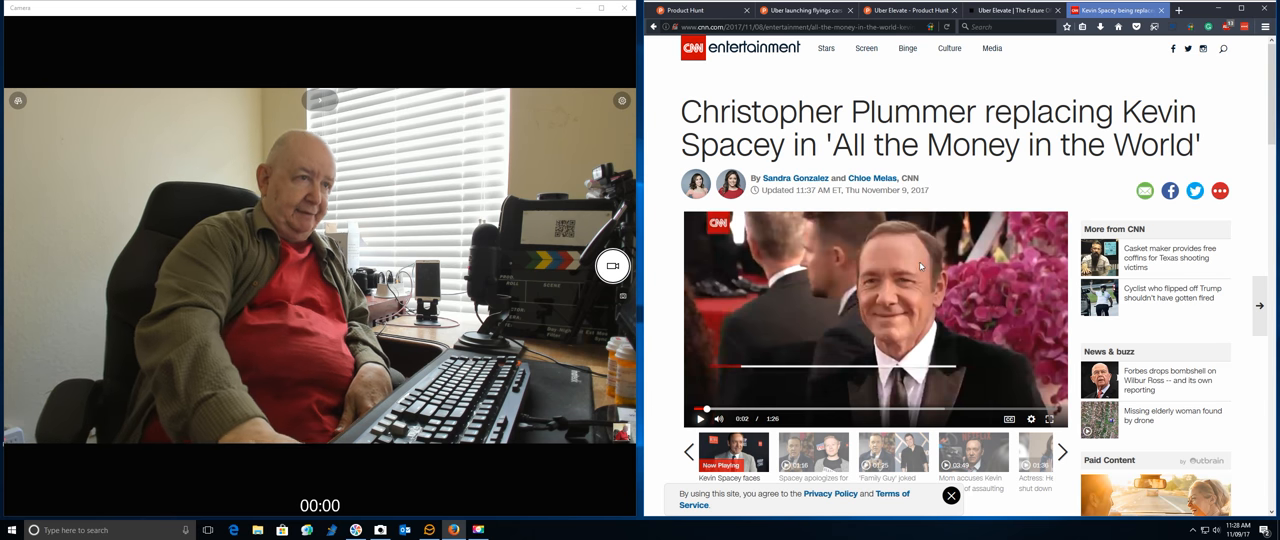
Close the CNN tab, then bring up Movavi Video Suite and its screen recorder controls showing about 29:55.
click(1161, 10)
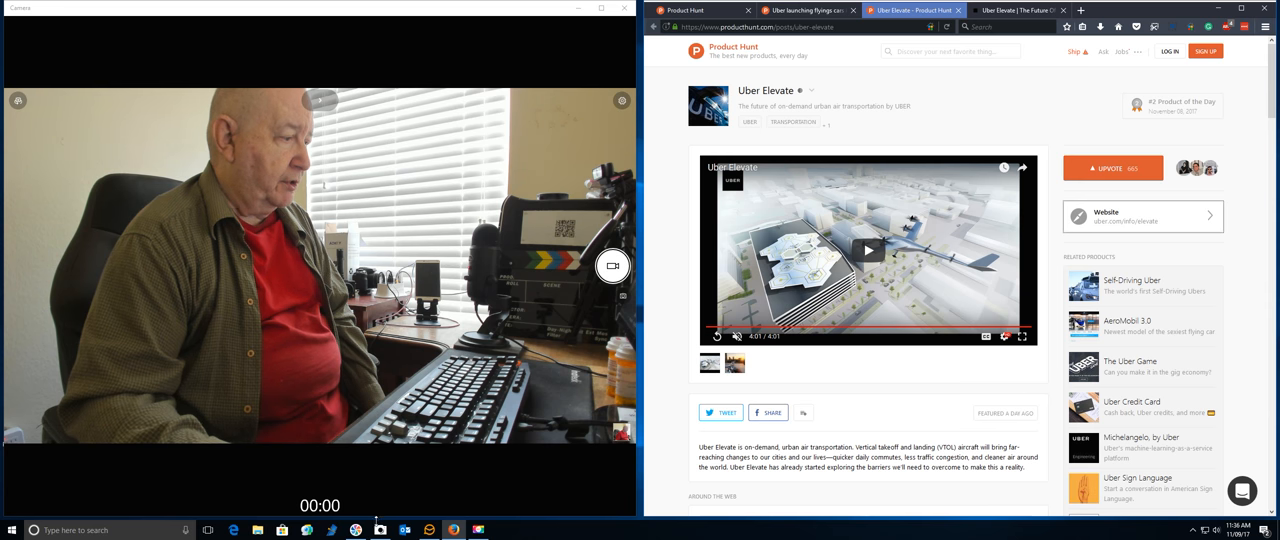
click(357, 530)
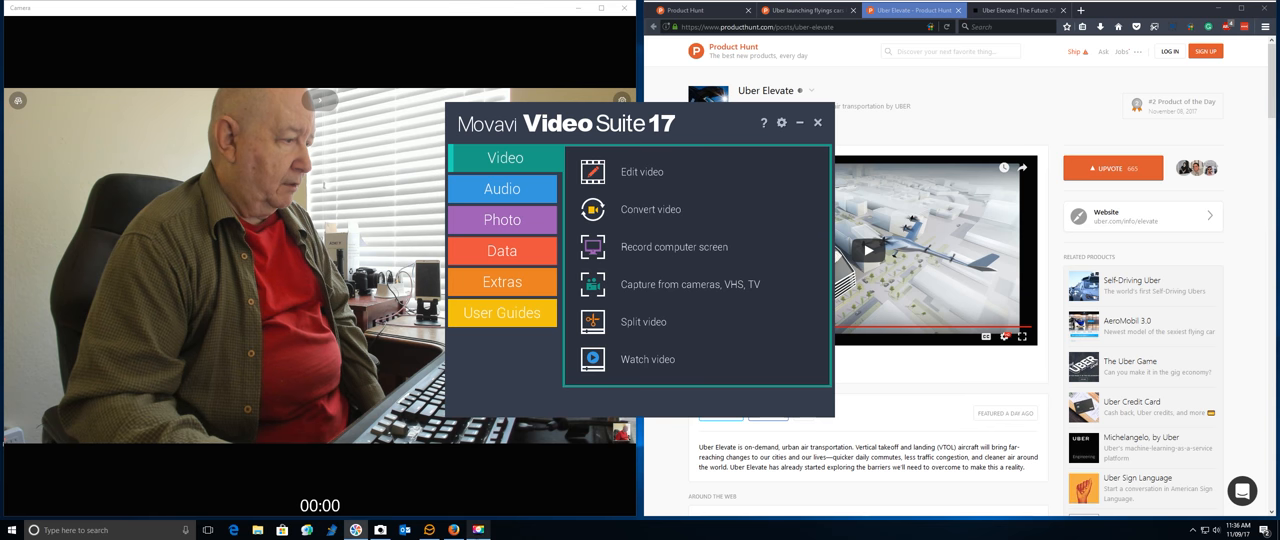
click(480, 530)
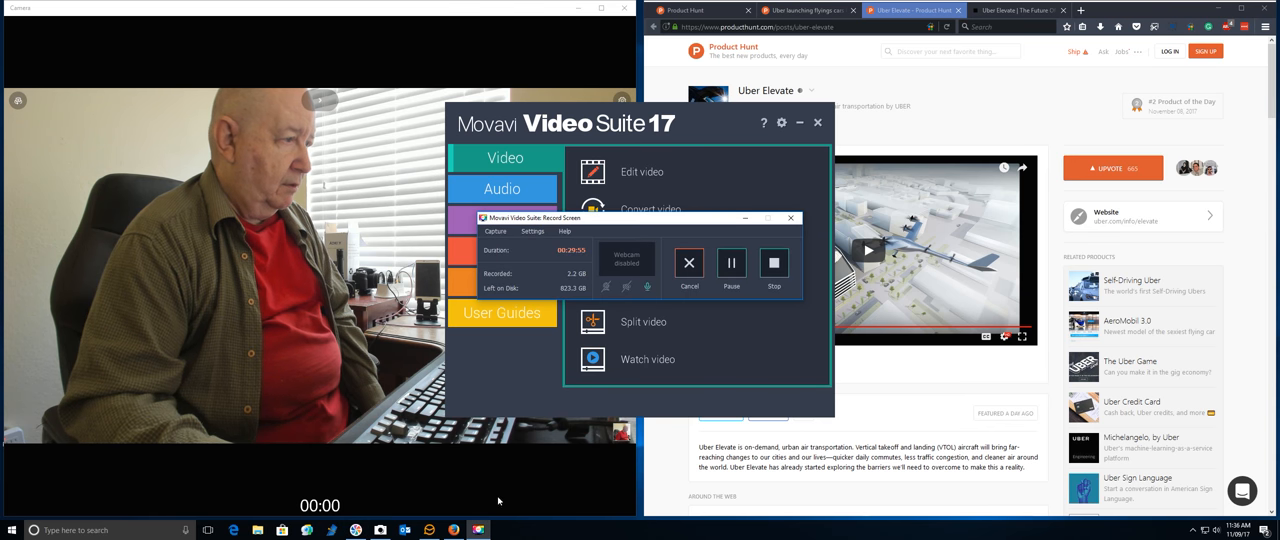